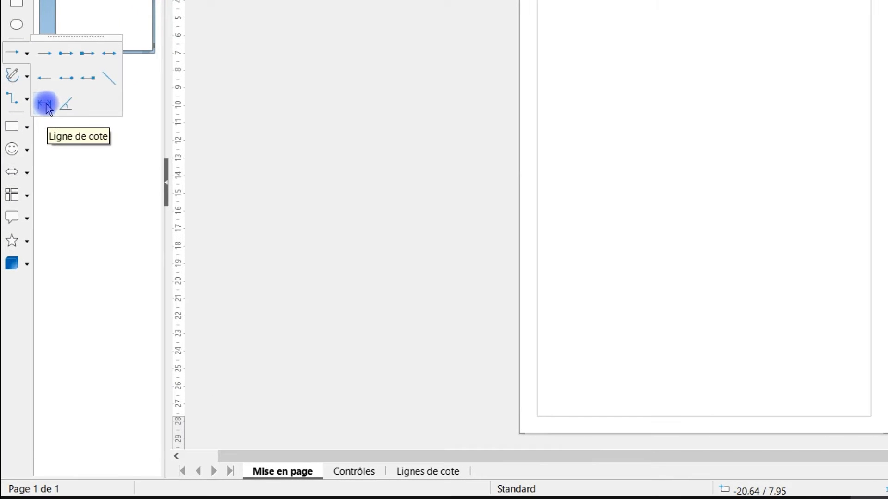
# Draw a horizontal dimension line about 16.25 cm long across the upper part of the page.
pyautogui.click(45, 104)
pyautogui.moveTo(563, 37); pyautogui.dragTo(849, 39)
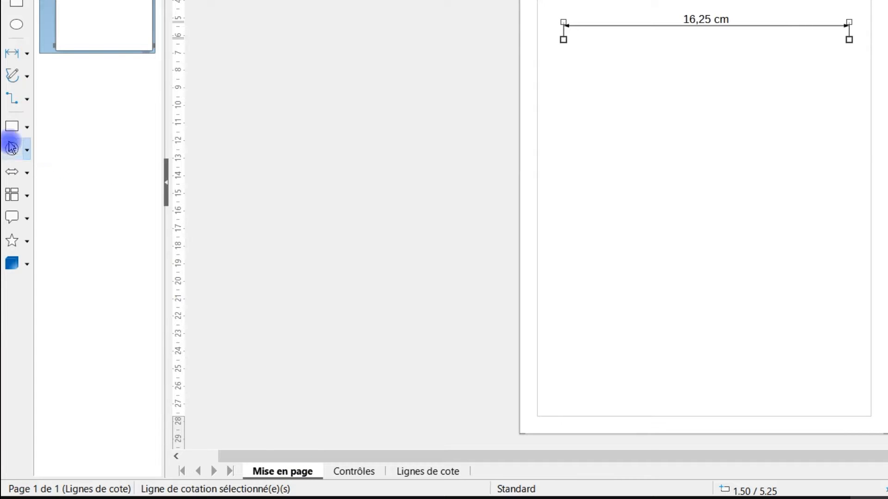
# Draw a rectangle about 12.25 × 5 cm below the dimension line on the Mise en page layer, and dimension its width just above it.
pyautogui.click(27, 128)
pyautogui.click(45, 128)
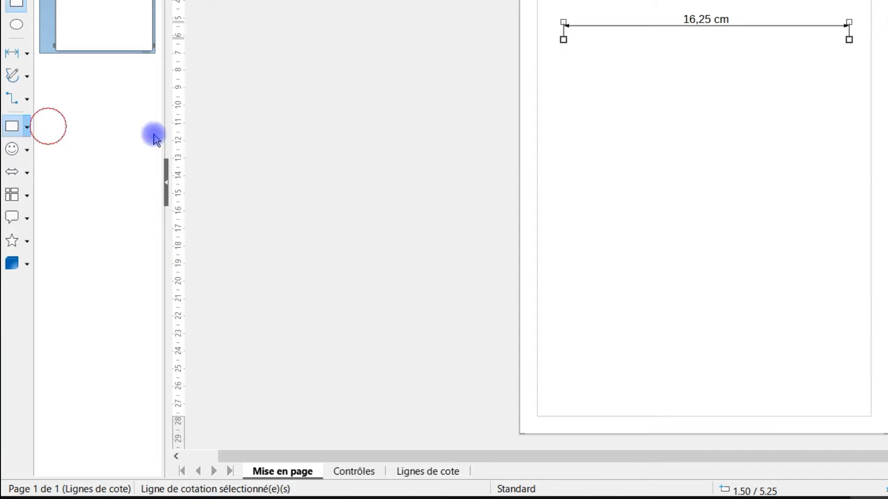
pyautogui.moveTo(628, 96); pyautogui.dragTo(844, 184)
pyautogui.click(292, 473)
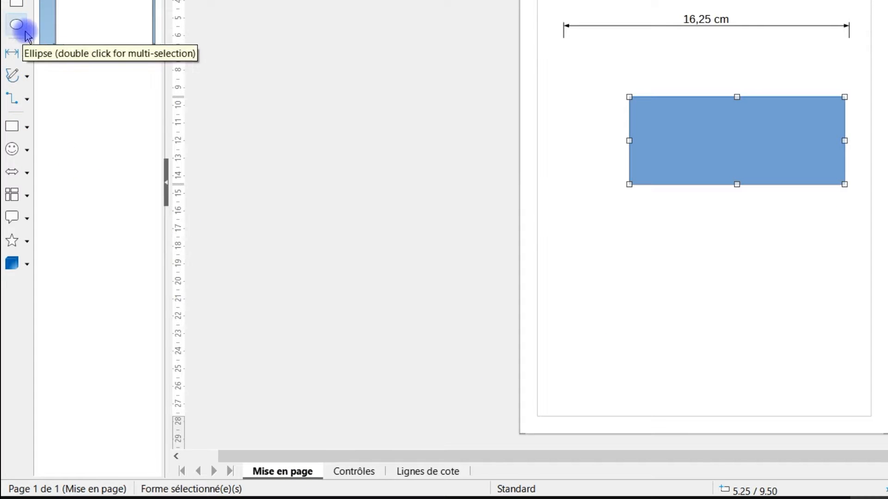
pyautogui.click(12, 53)
pyautogui.moveTo(629, 82); pyautogui.dragTo(844, 84)
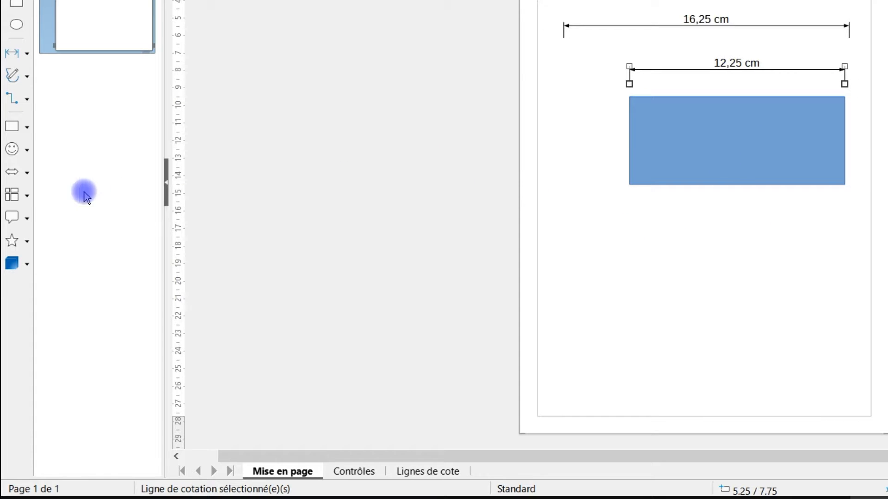
# Draw a diamond below the rectangle and shift it to about 8.25 / 17.25 cm on the page.
pyautogui.click(25, 128)
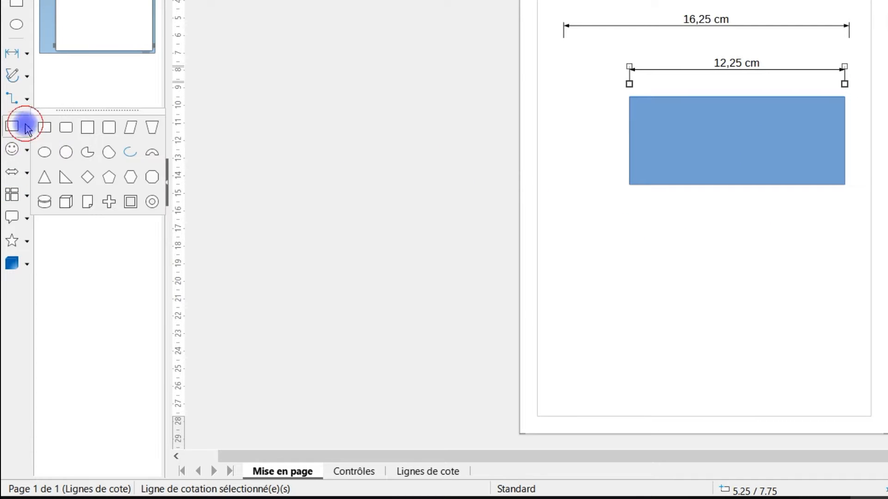
pyautogui.click(91, 178)
pyautogui.moveTo(659, 251); pyautogui.dragTo(782, 408)
pyautogui.moveTo(725, 343); pyautogui.dragTo(748, 326)
pyautogui.click(839, 256)
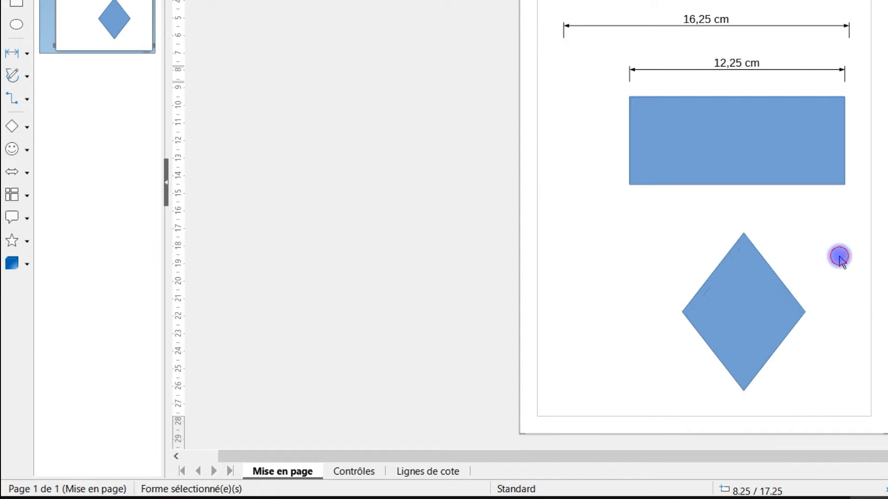
# Make the Lignes de cote layer invisible through its layer properties.
pyautogui.click(270, 472)
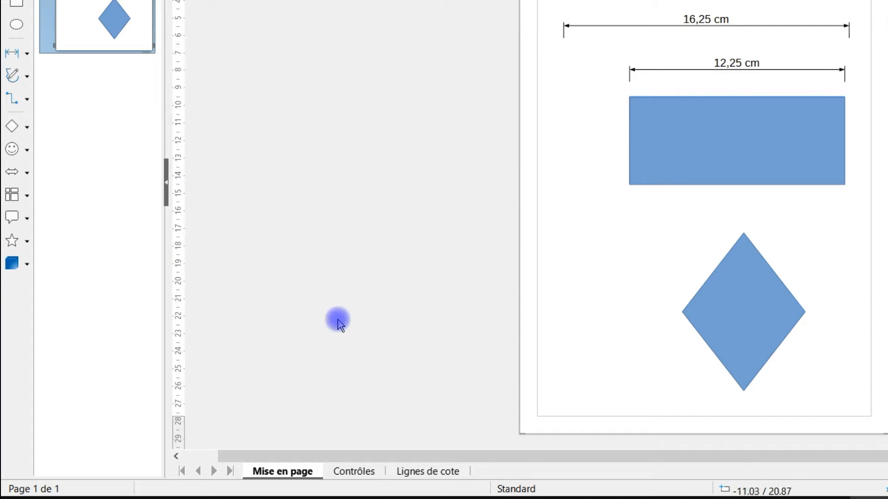
pyautogui.rightClick(415, 472)
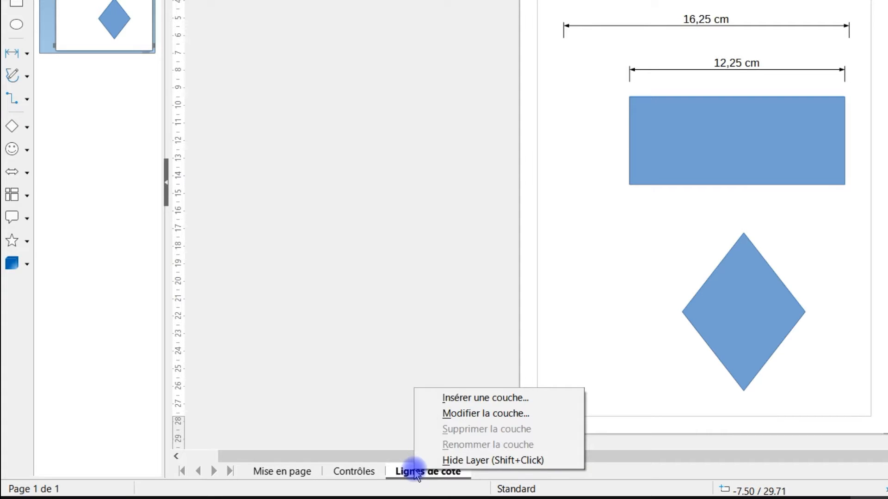
pyautogui.click(498, 417)
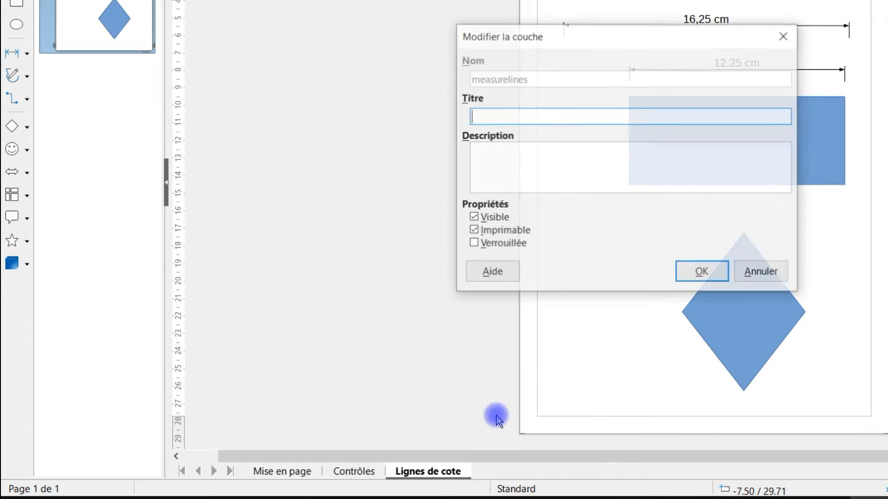
pyautogui.click(476, 220)
pyautogui.click(710, 278)
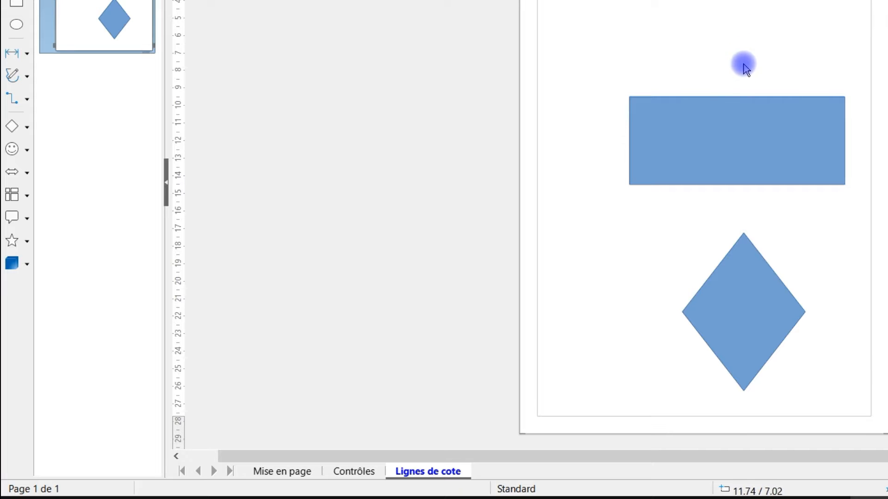
# Make the Lignes de cote layer visible again through its layer properties.
pyautogui.rightClick(450, 472)
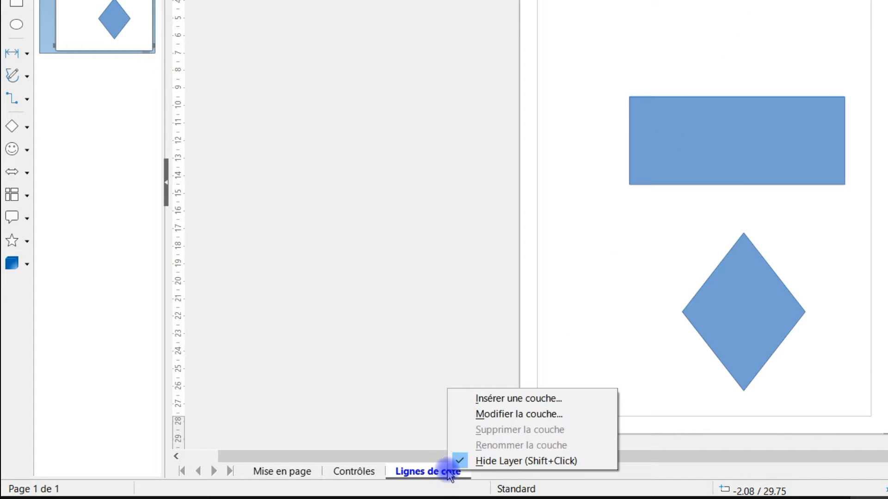
pyautogui.click(515, 415)
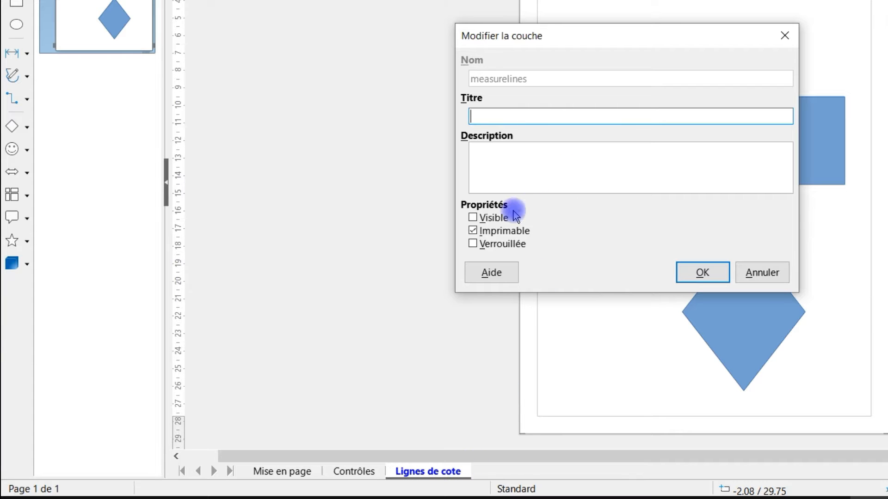
pyautogui.click(483, 224)
pyautogui.click(701, 272)
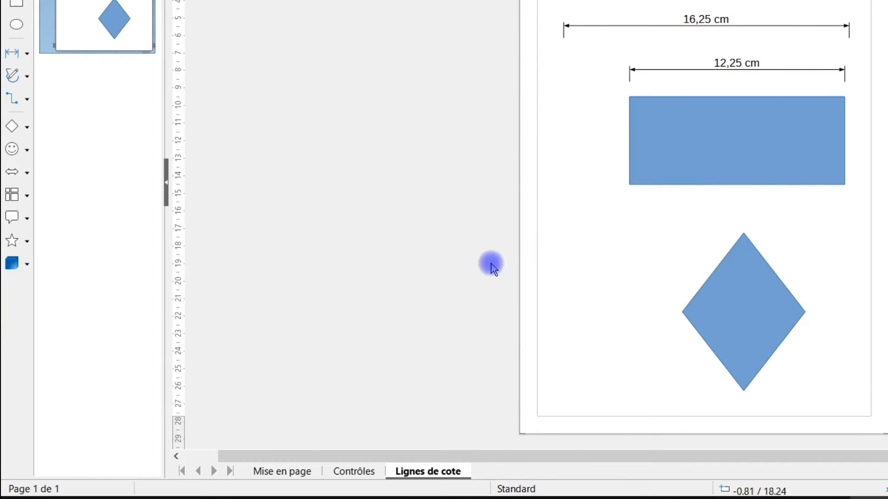
# Make the Mise en page layer invisible through its layer properties.
pyautogui.click(294, 472)
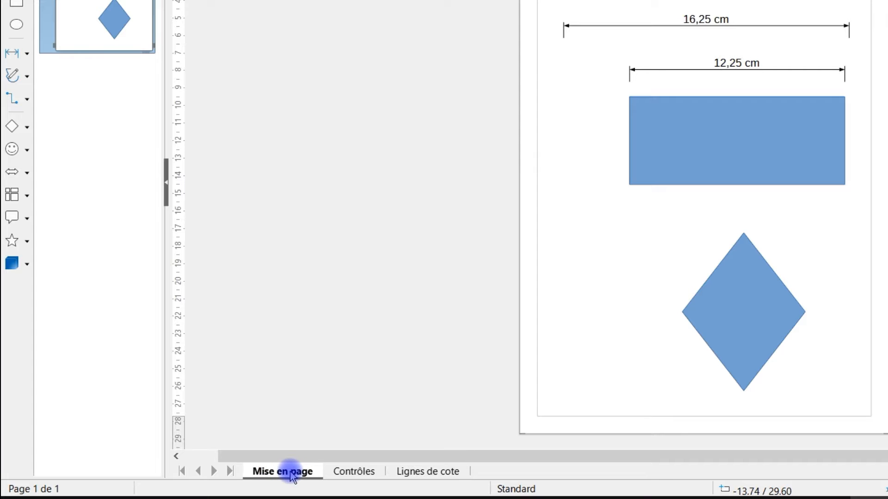
pyautogui.rightClick(292, 476)
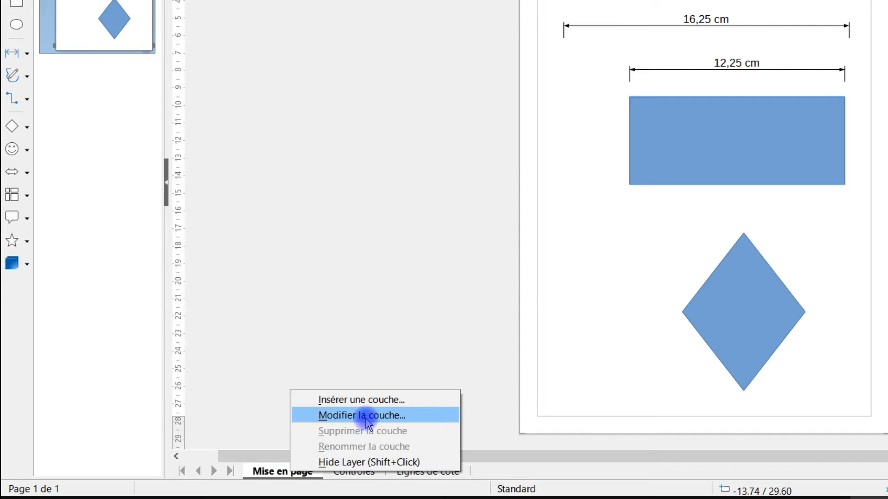
pyautogui.click(366, 416)
pyautogui.click(473, 218)
pyautogui.moveTo(649, 46)
pyautogui.mouseDown()
pyautogui.moveTo(303, 63)
pyautogui.moveTo(318, 60)
pyautogui.mouseUp()
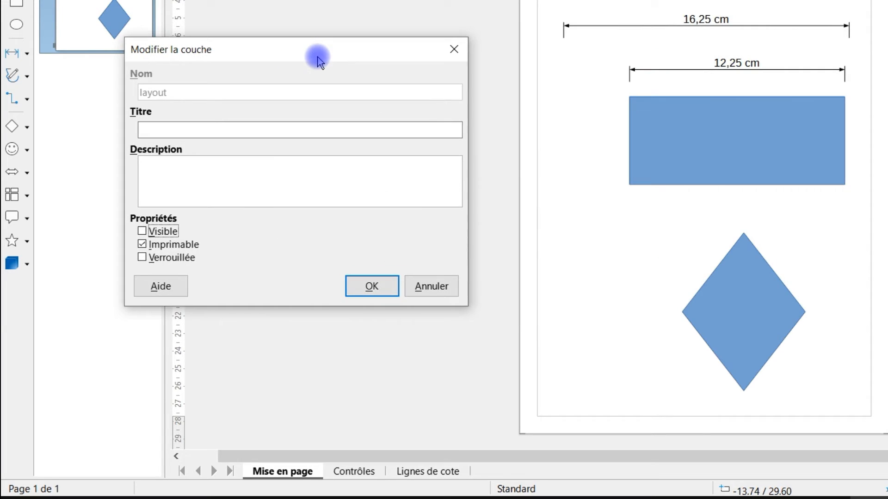
pyautogui.click(368, 292)
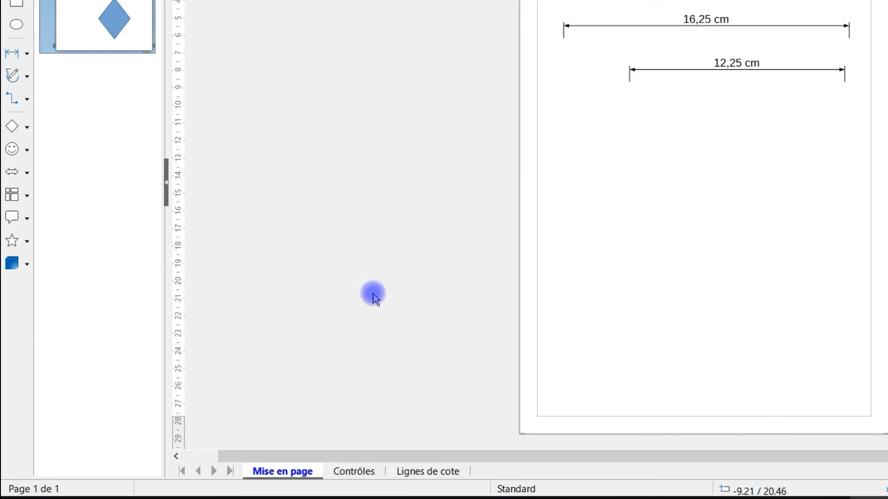
# Make the Mise en page layer visible again through its layer properties.
pyautogui.rightClick(288, 474)
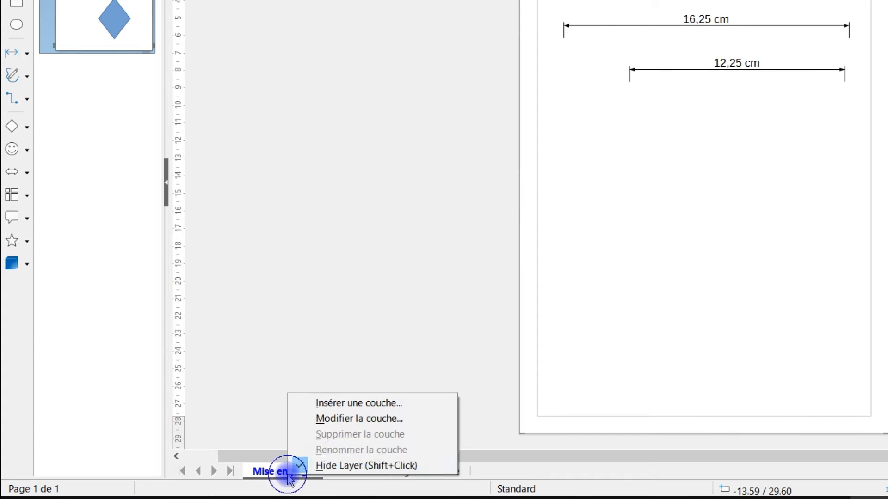
pyautogui.click(352, 419)
pyautogui.click(493, 218)
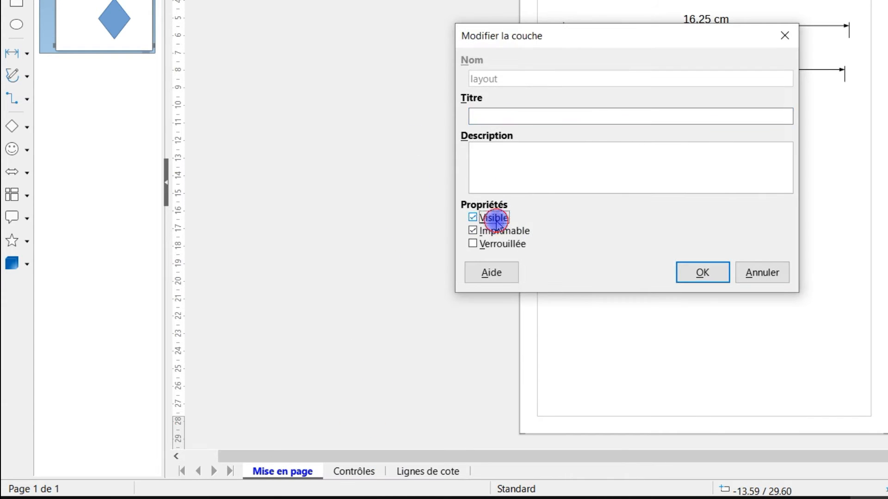
pyautogui.click(707, 272)
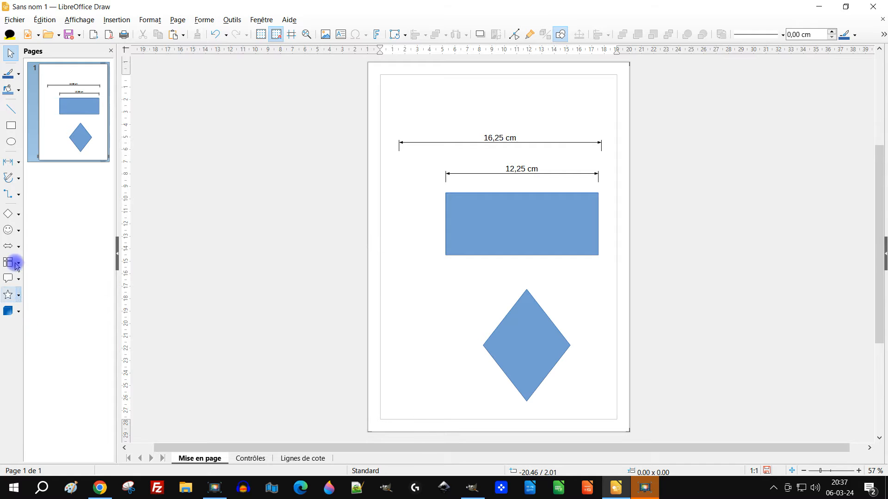
# Hide the Dessin toolbar.
pyautogui.click(76, 20)
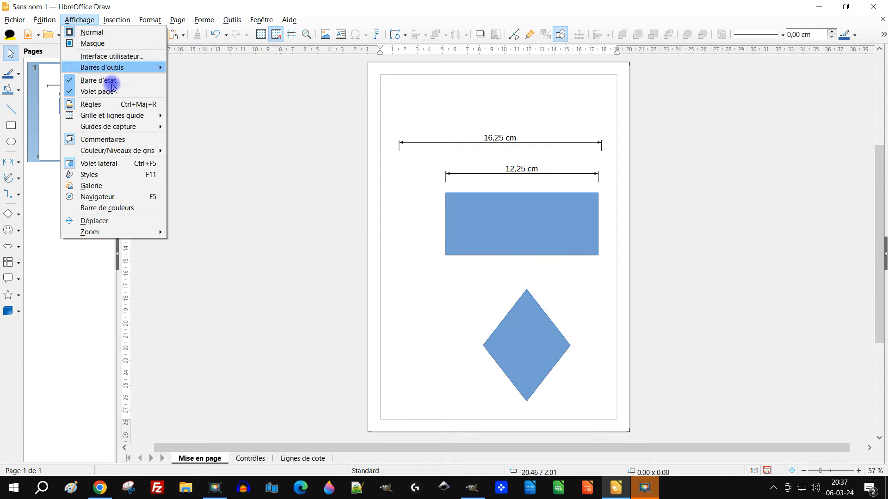
pyautogui.moveTo(131, 70)
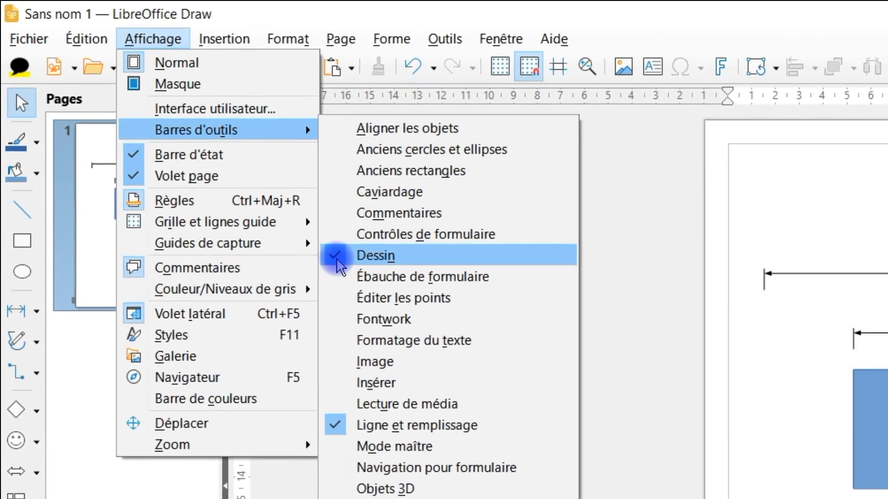
pyautogui.click(340, 263)
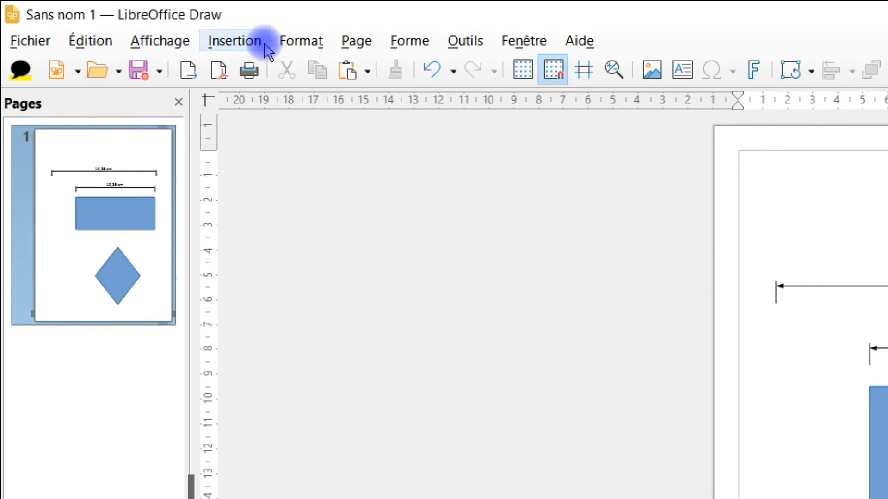
# Show the Dessin toolbar again.
pyautogui.click(152, 40)
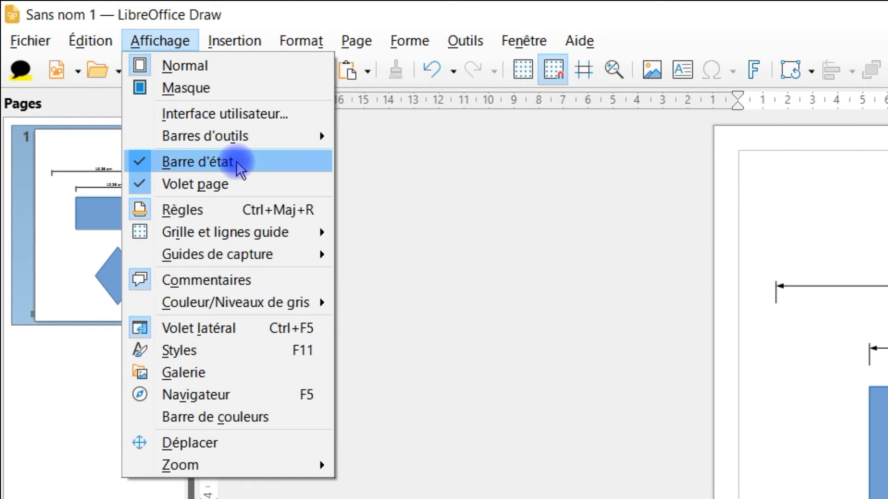
pyautogui.moveTo(254, 139)
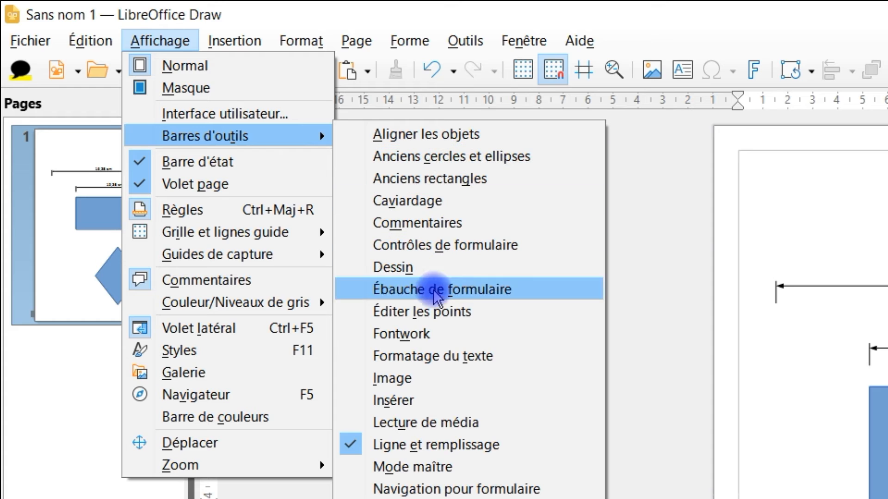
pyautogui.click(407, 265)
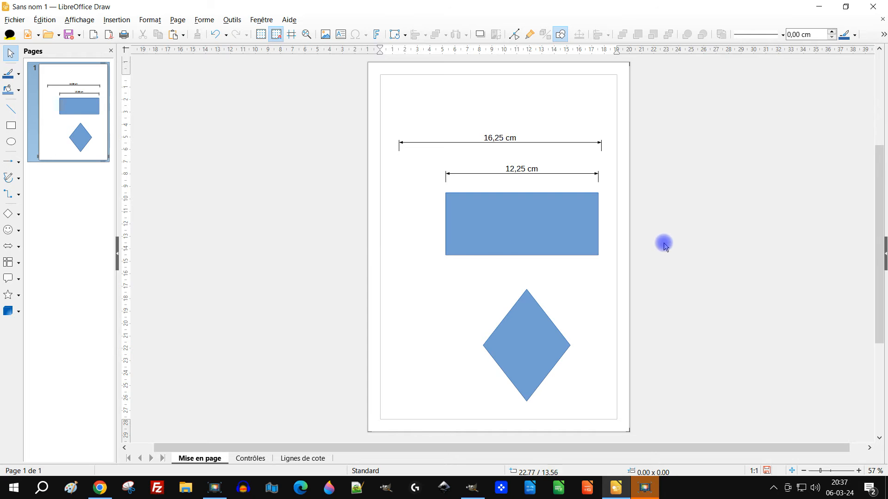
# Move the blue rectangle away from under its dimension line to about 3.5 / 9.75 cm on the page.
pyautogui.click(555, 221)
pyautogui.scroll(2, 601, 194)
pyautogui.scroll(3, 586, 182)
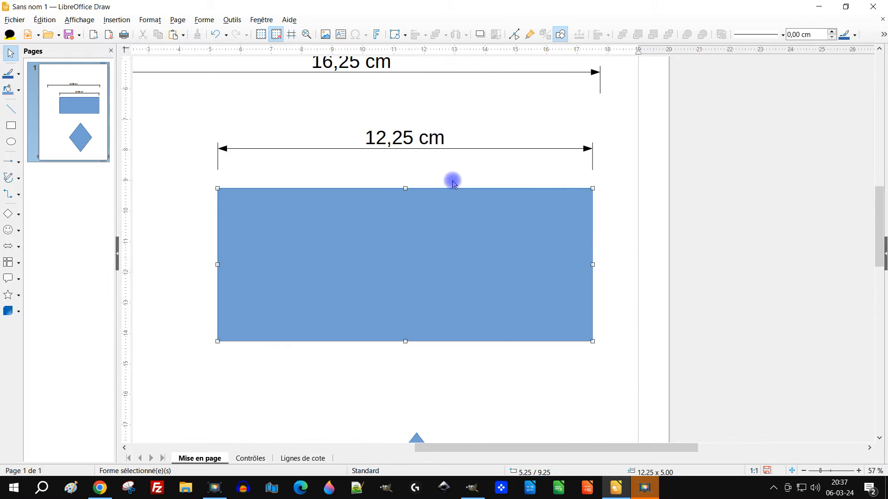
pyautogui.moveTo(479, 234); pyautogui.dragTo(427, 249)
# In the Draw grid options, make the grid visible, enable snapping to the object frame and set the snap range to 1 pixel.
pyautogui.click(231, 19)
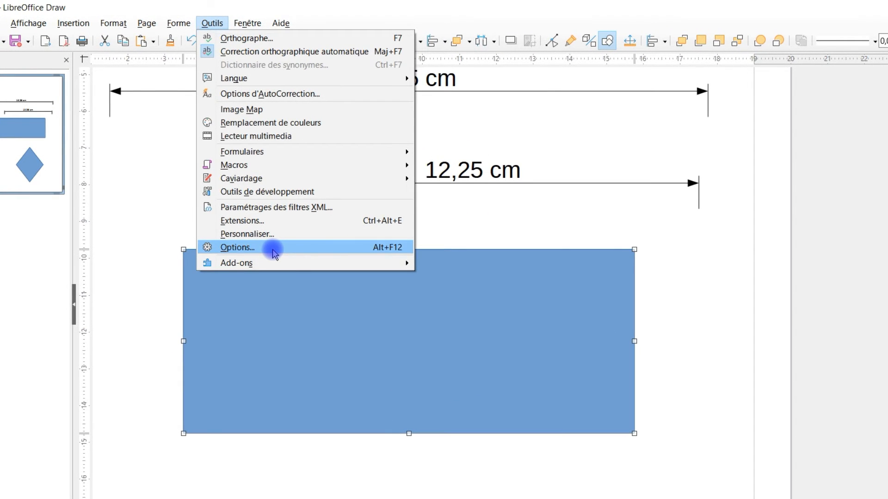
pyautogui.click(273, 249)
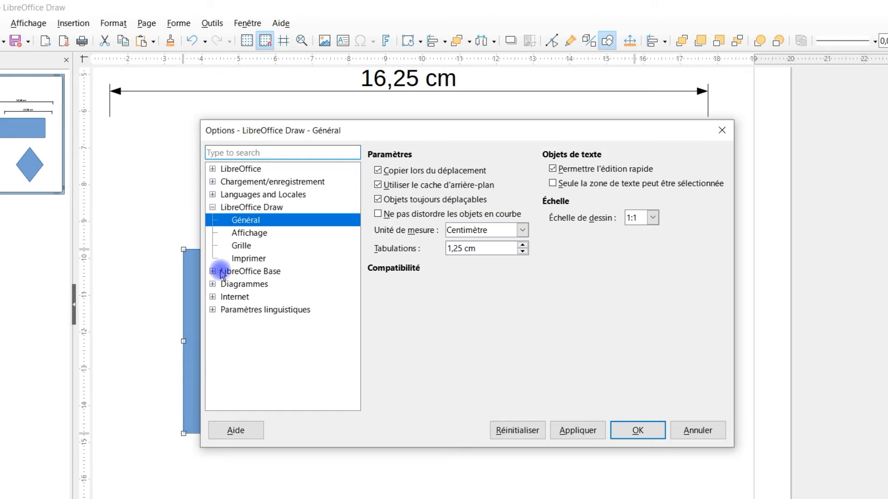
pyautogui.click(213, 209)
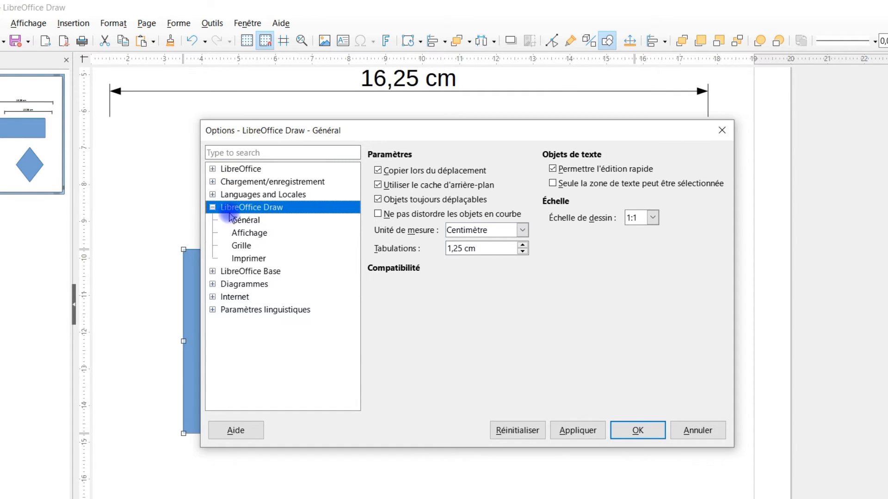
pyautogui.click(243, 245)
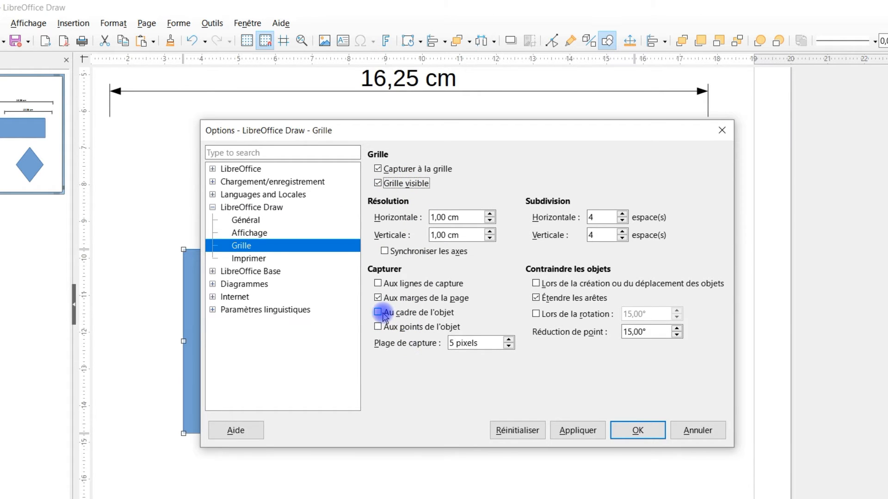
pyautogui.click(400, 317)
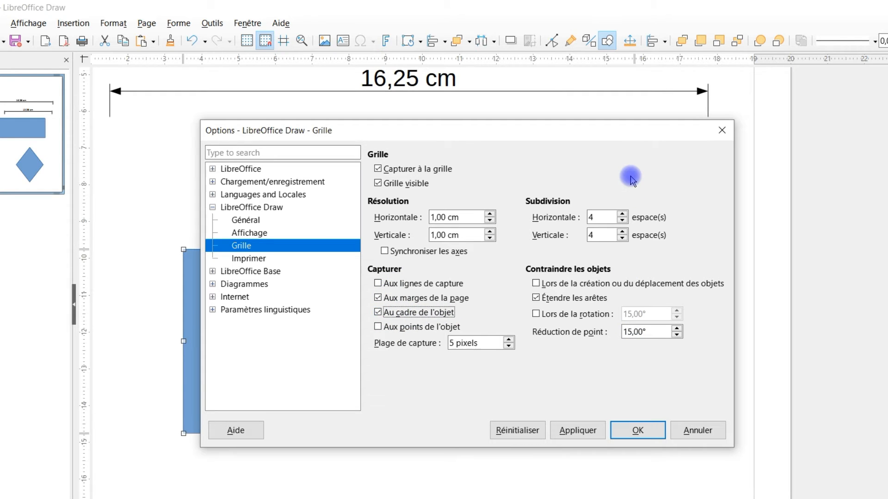
pyautogui.moveTo(473, 345); pyautogui.dragTo(414, 338)
pyautogui.write('1')
pyautogui.click(630, 337)
pyautogui.click(631, 428)
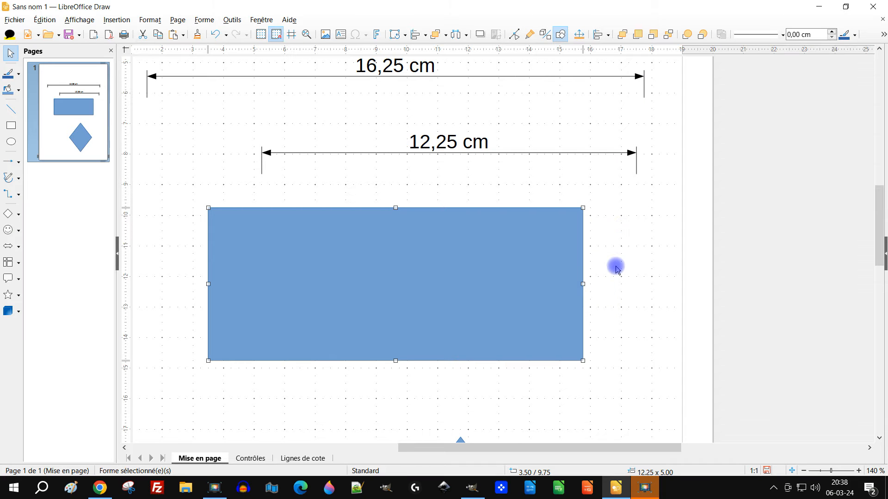
# Snap the rectangle to the grid at 4.00 / 9.00 cm and reduce its width to 11 cm from its right side.
pyautogui.moveTo(412, 263); pyautogui.dragTo(414, 243)
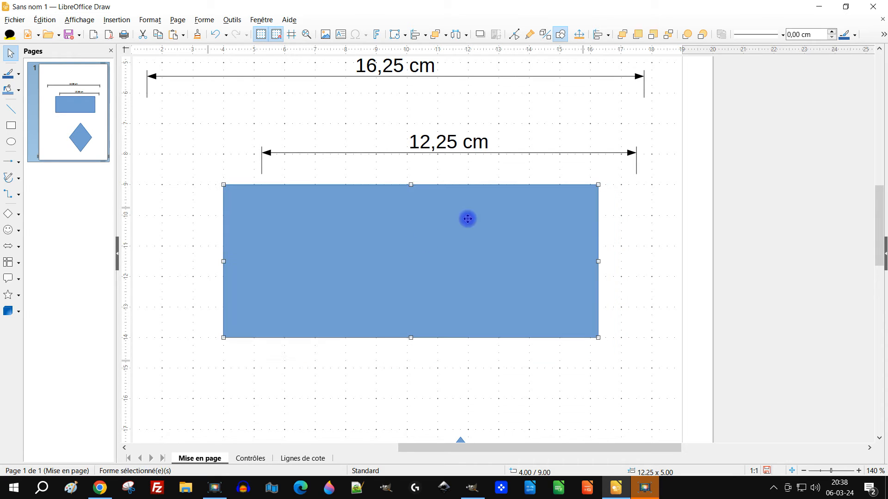
pyautogui.moveTo(597, 262); pyautogui.dragTo(559, 261)
pyautogui.moveTo(393, 337); pyautogui.dragTo(389, 306)
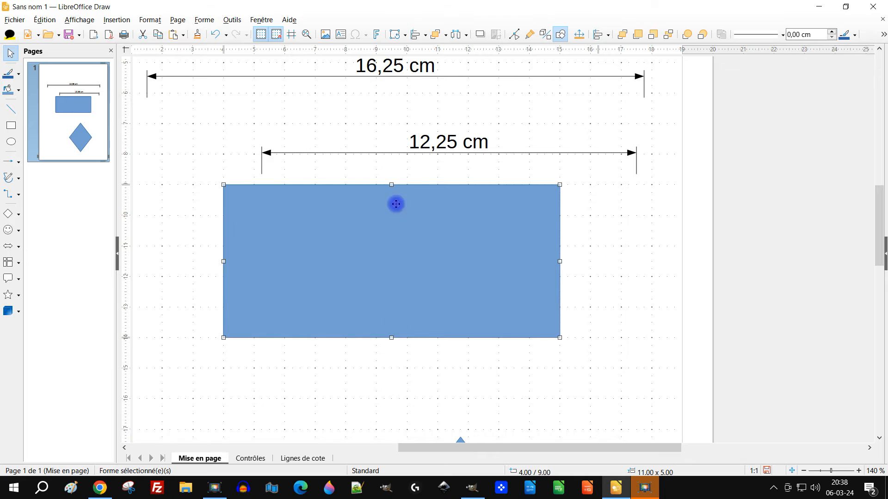
# Move the lower dimension line to 4.00 / 8.10 cm at the rectangle's left corner and shorten it to 11 cm at the right corner.
pyautogui.moveTo(390, 185)
pyautogui.mouseDown()
pyautogui.moveTo(390, 210)
pyautogui.moveTo(395, 185)
pyautogui.mouseUp()
pyautogui.click(605, 234)
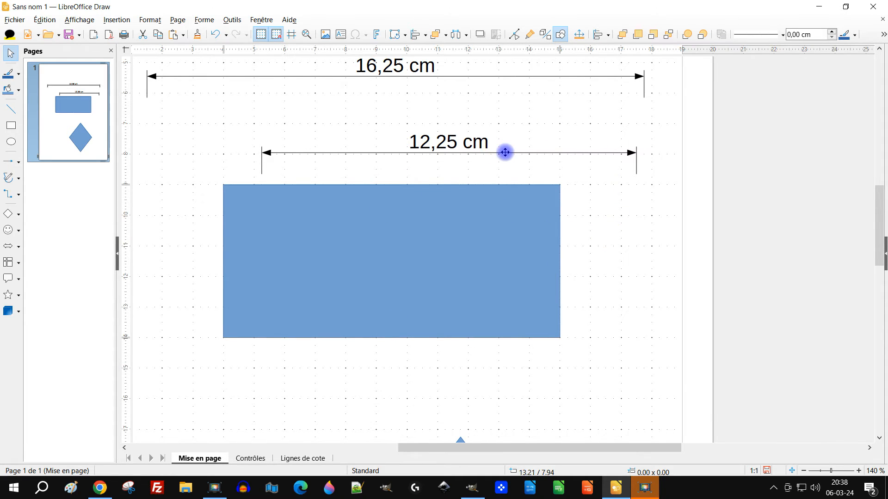
pyautogui.click(548, 147)
pyautogui.click(666, 200)
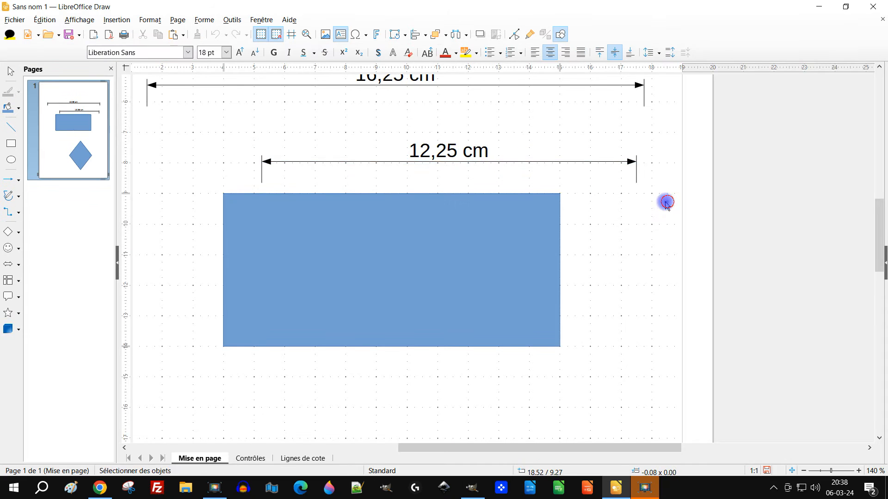
pyautogui.click(476, 153)
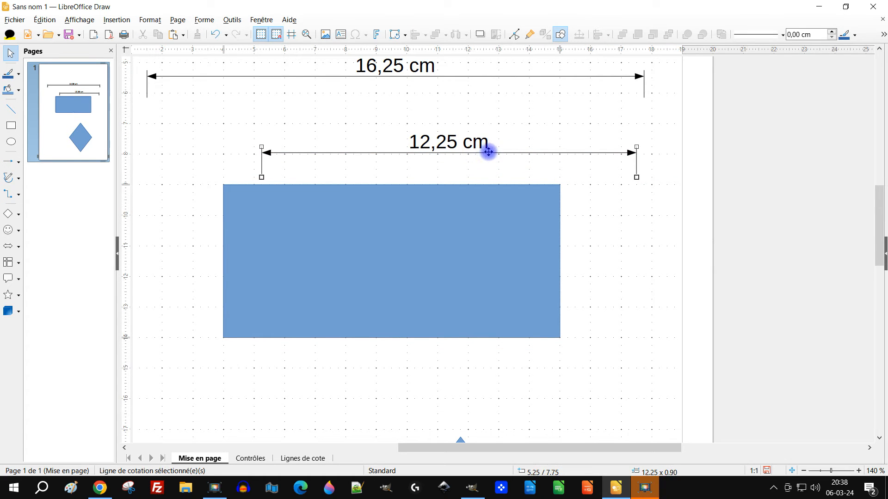
pyautogui.moveTo(472, 153); pyautogui.dragTo(433, 162)
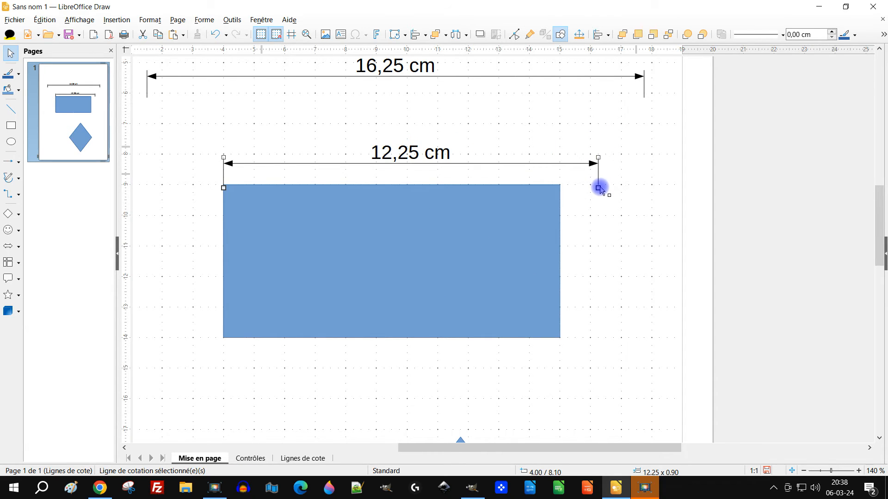
pyautogui.moveTo(598, 188); pyautogui.dragTo(560, 188)
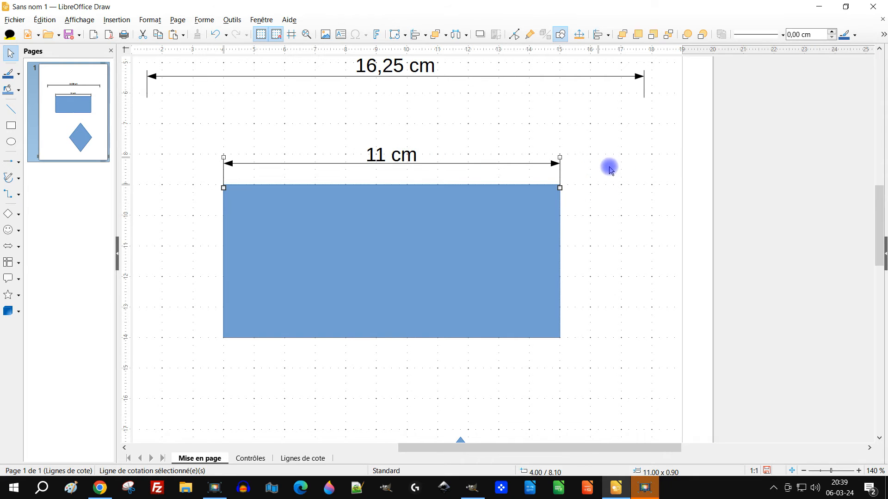
# Check the blue rectangle's position and size settings without changing them.
pyautogui.click(397, 241)
pyautogui.rightClick(397, 241)
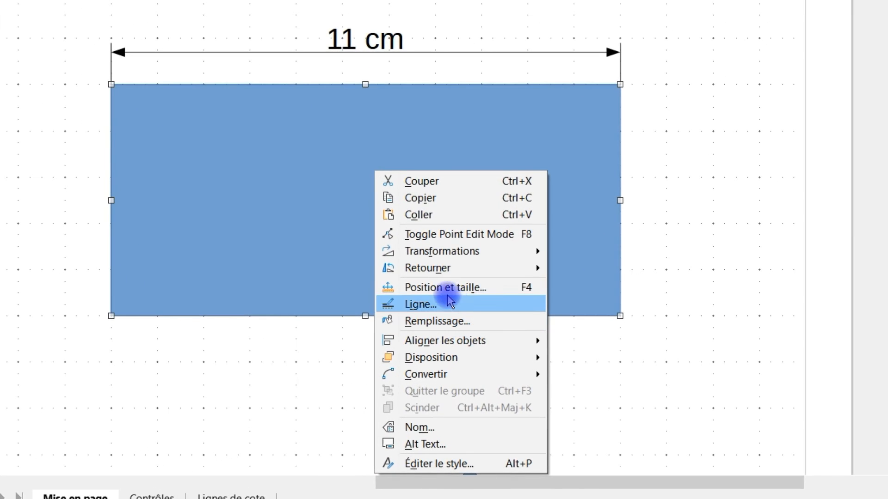
pyautogui.click(451, 289)
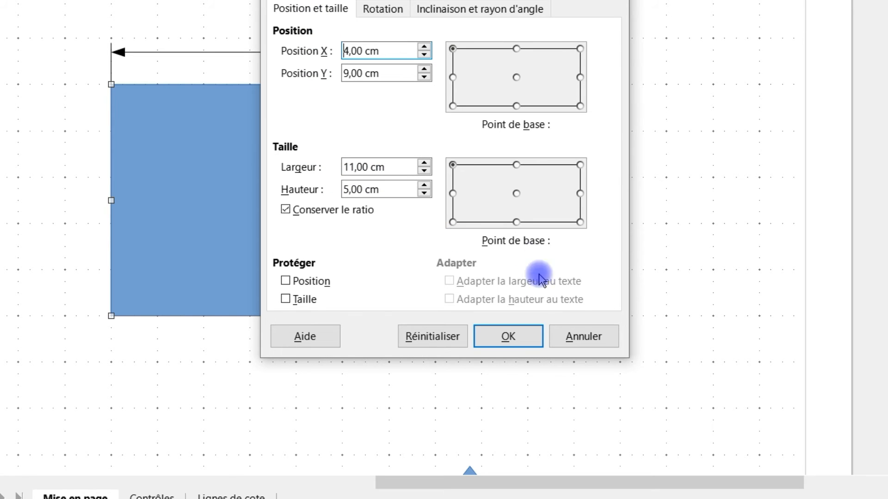
pyautogui.click(583, 336)
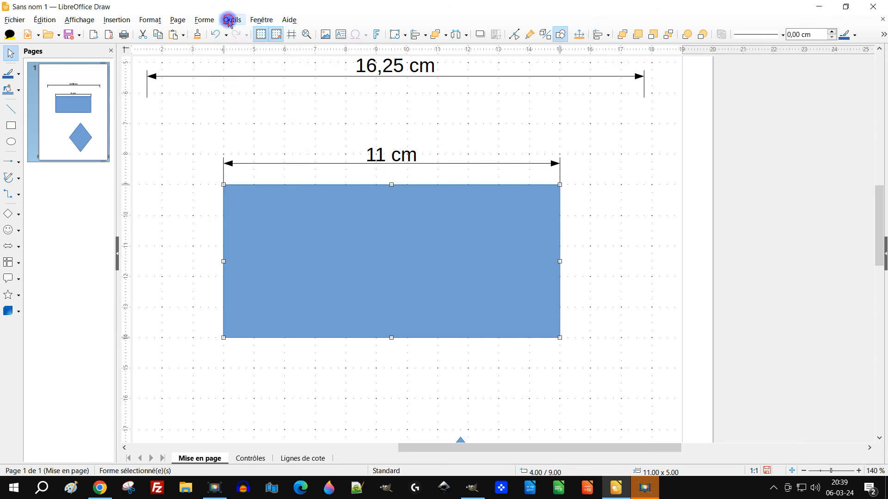
# Set the drawing scale to 1:10 in the general Draw options.
pyautogui.click(232, 19)
pyautogui.click(289, 209)
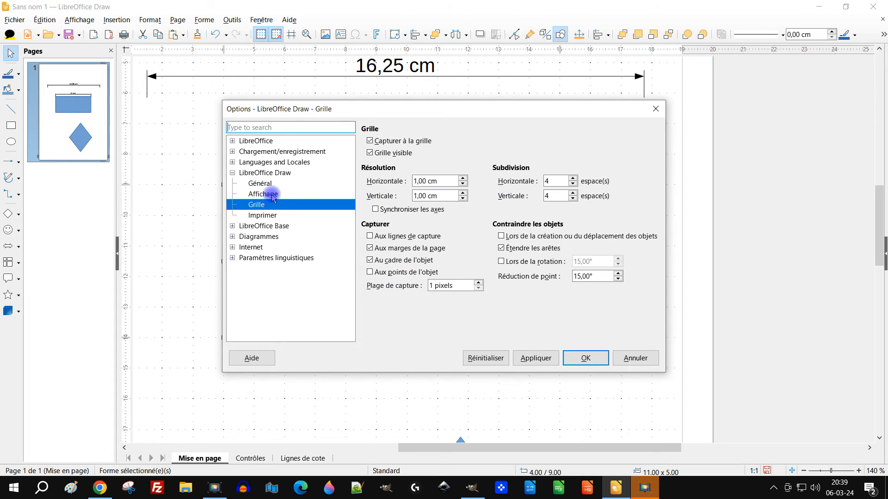
pyautogui.click(261, 183)
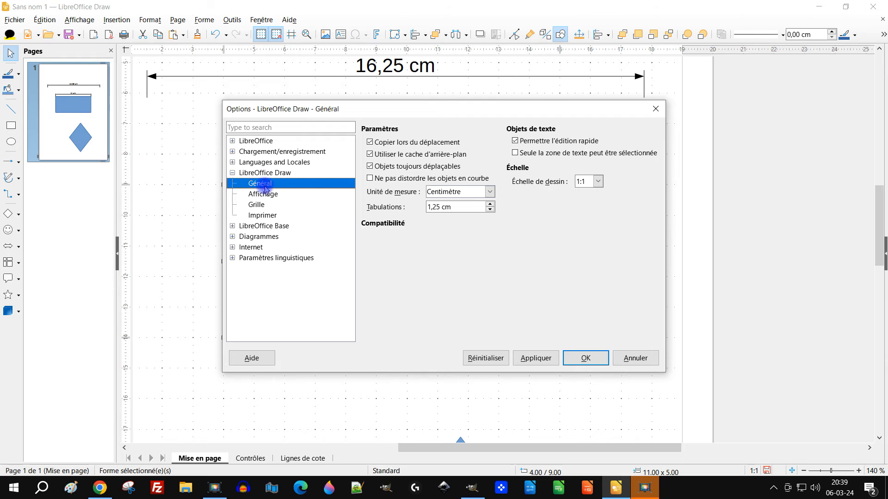
pyautogui.click(580, 182)
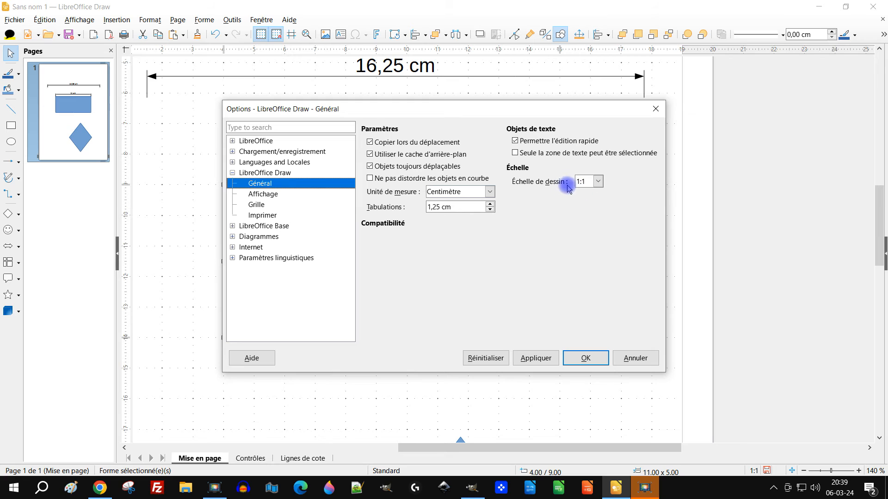
pyautogui.doubleClick(583, 182)
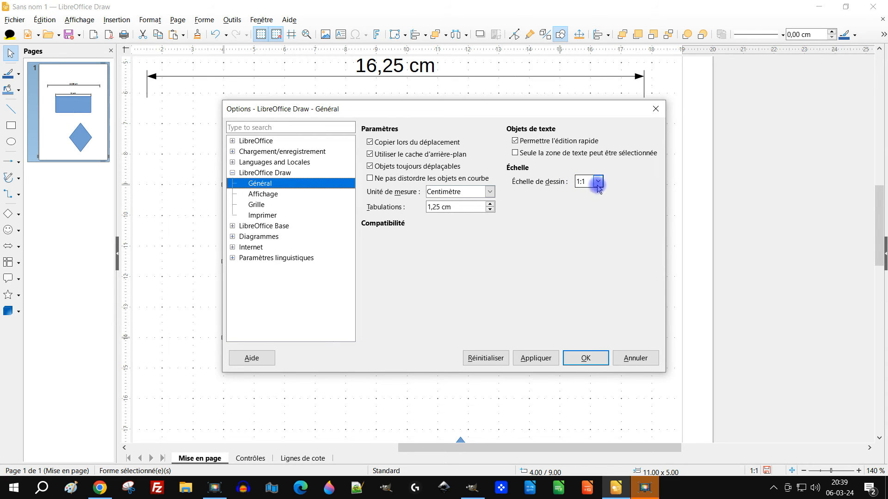
pyautogui.click(596, 183)
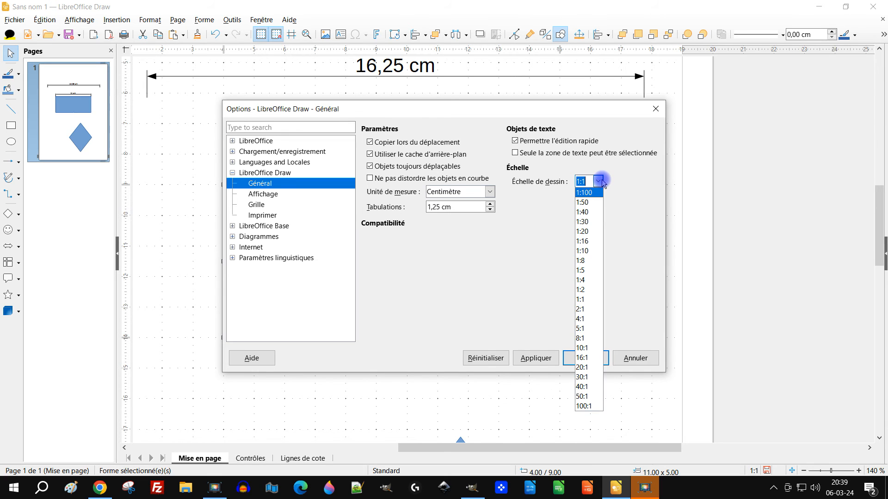
pyautogui.click(596, 256)
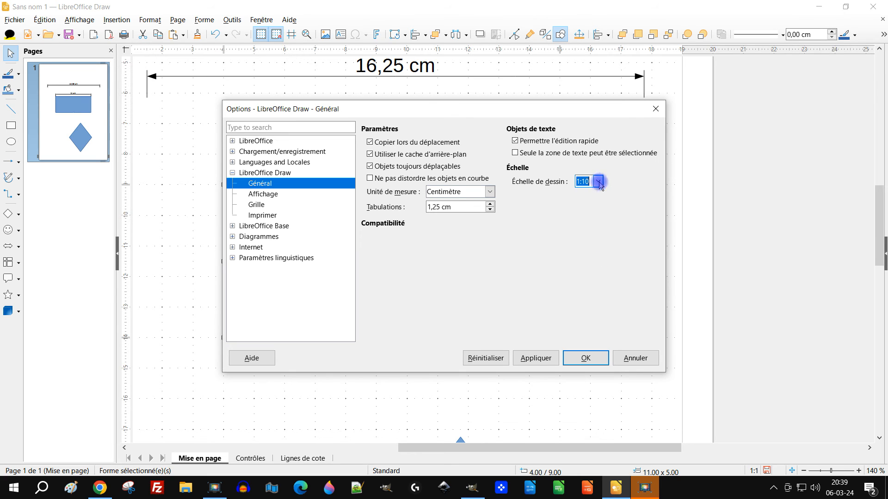
pyautogui.click(585, 358)
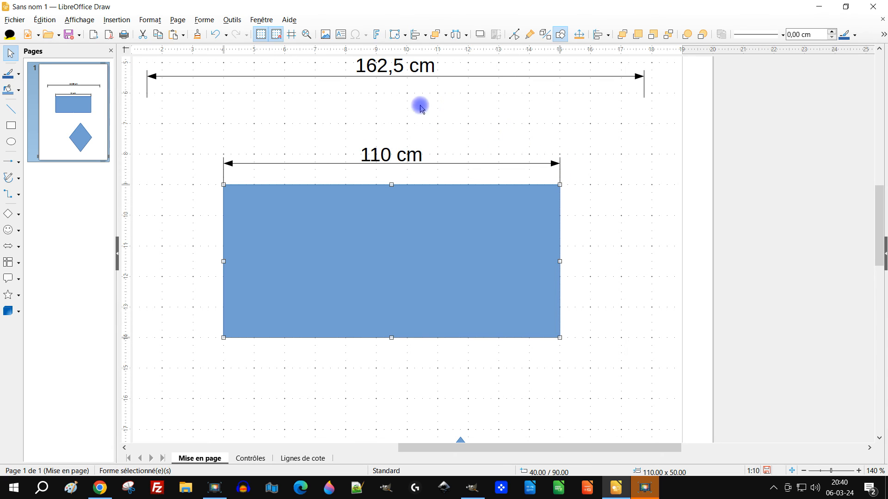
# Set the drawing scale back to 1:1 in the general Draw options and deselect the rectangle.
pyautogui.click(232, 20)
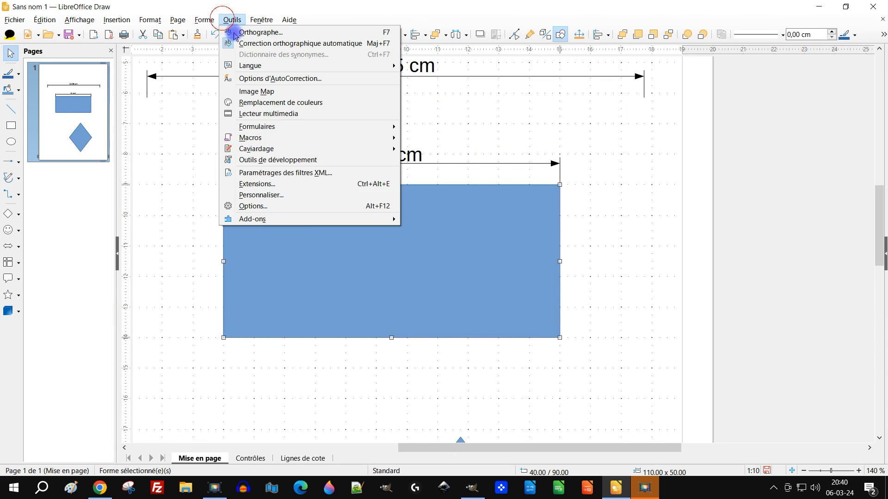
pyautogui.click(291, 206)
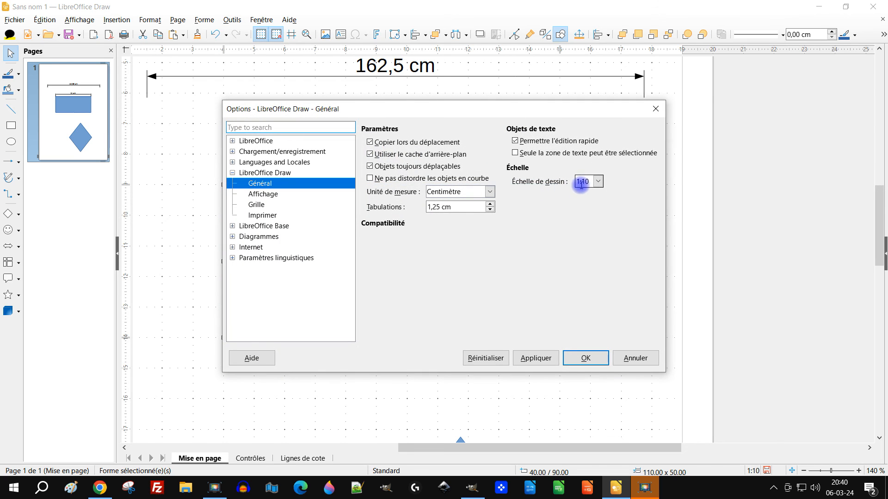
pyautogui.click(598, 182)
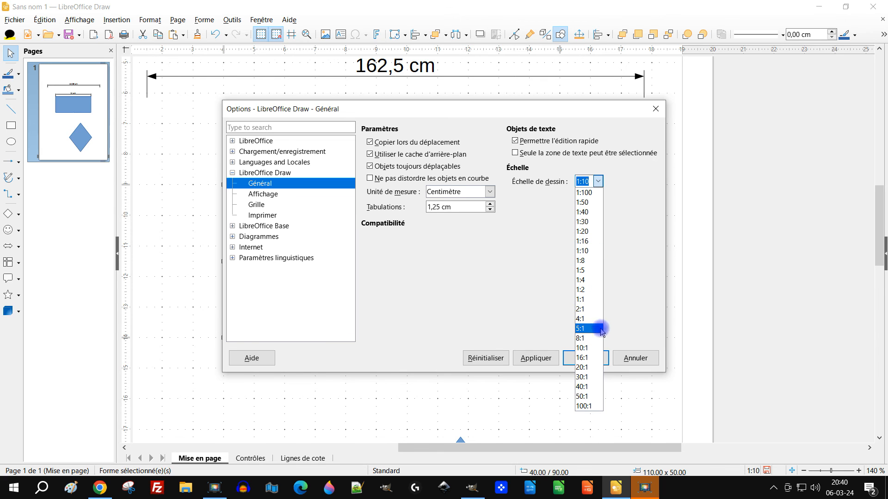
pyautogui.click(587, 299)
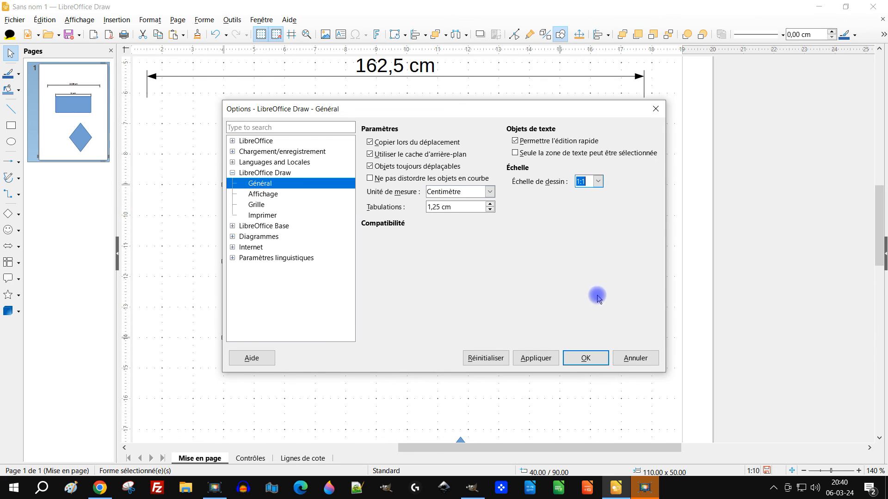
pyautogui.click(585, 359)
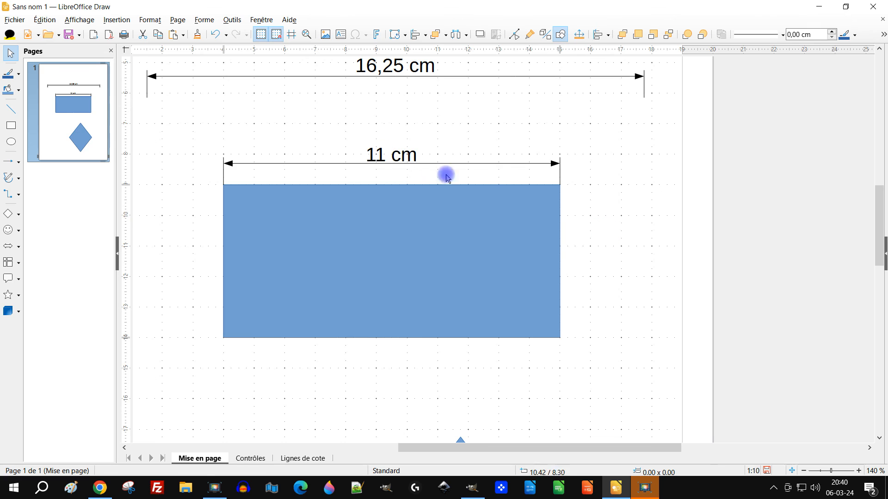
pyautogui.click(625, 157)
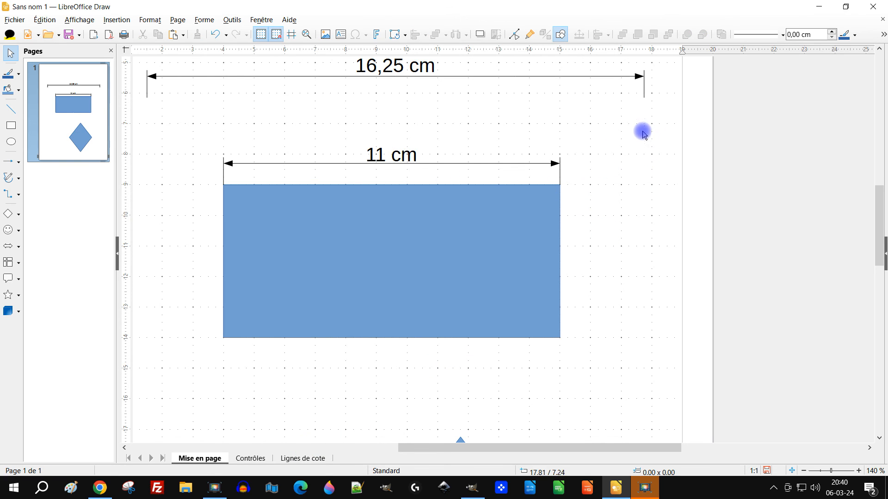
# Move the 16,25 cm dimension line up near the page's upper margin, to 1.50 / 1.75 cm.
pyautogui.scroll(5, 637, 134)
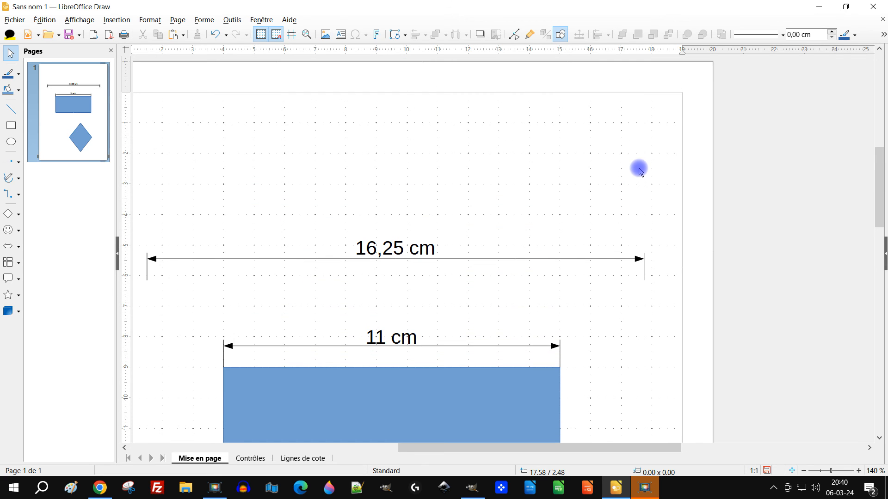
pyautogui.moveTo(596, 448); pyautogui.dragTo(577, 449)
pyautogui.click(584, 259)
pyautogui.moveTo(591, 258); pyautogui.dragTo(591, 152)
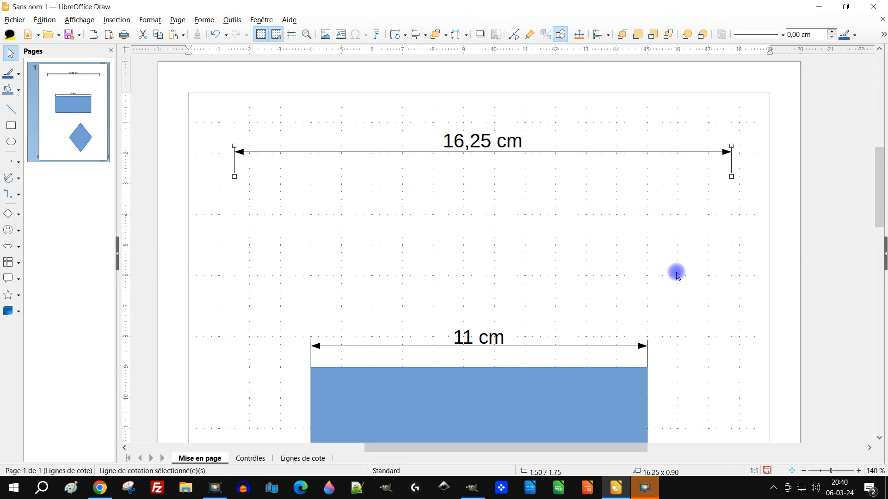